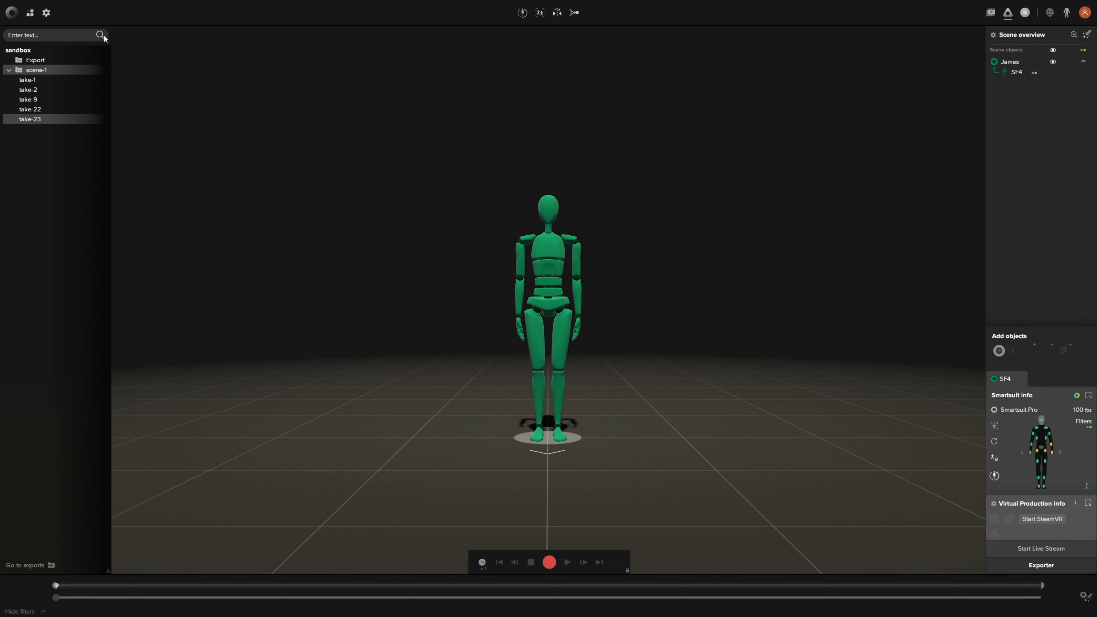
- Assign the DemoProfile actor to the JamesTest and DataStreaming projects in the project overview, and return to the sandbox scene
click(30, 13)
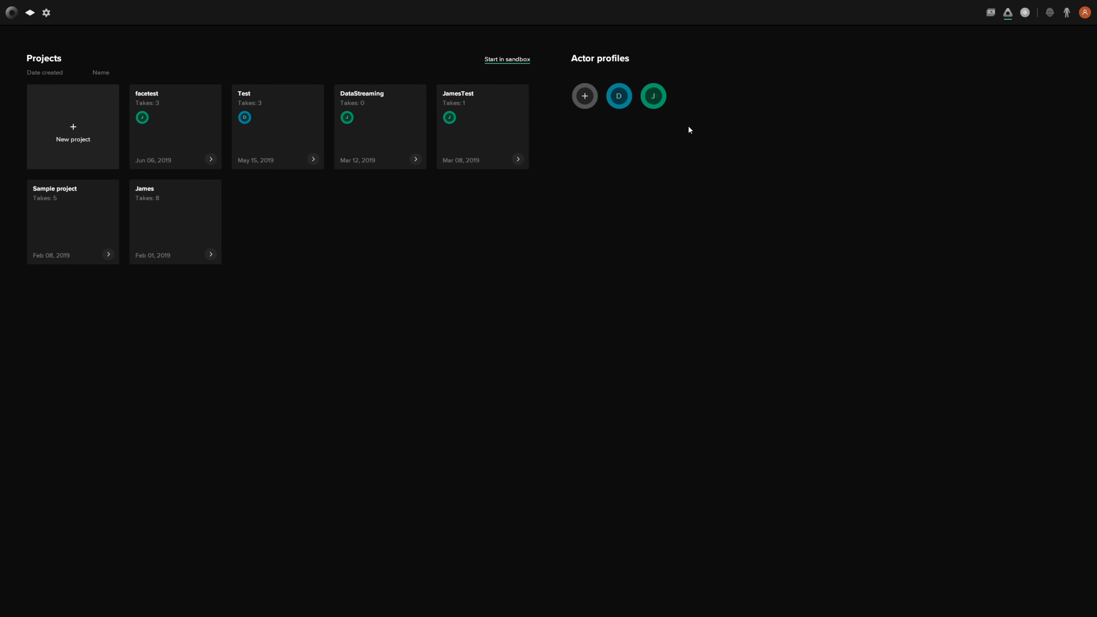
mouse_move(623, 97)
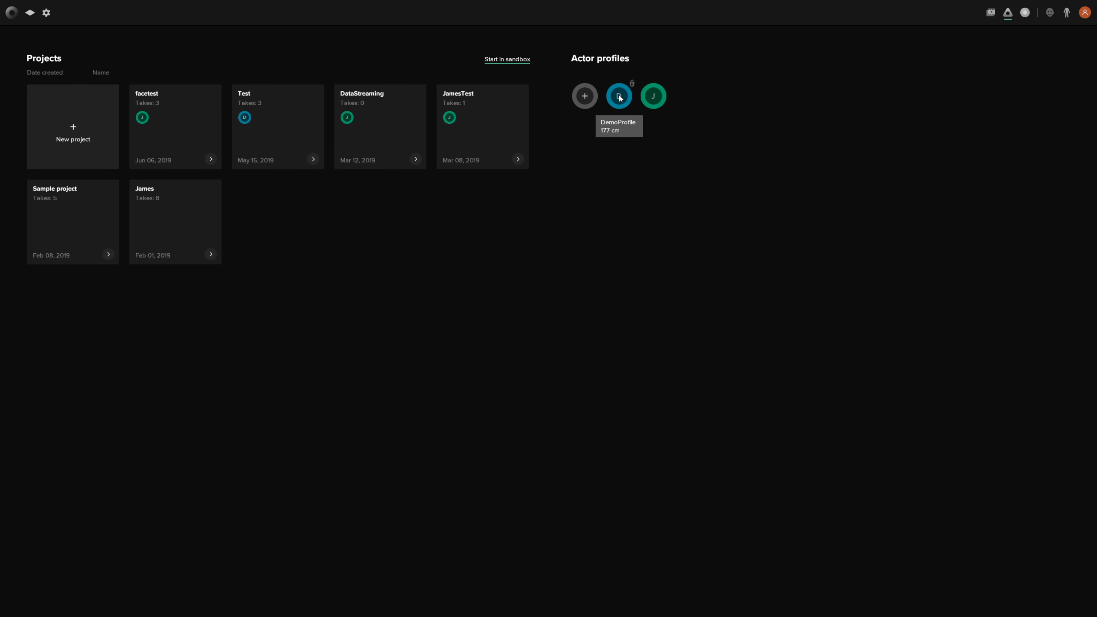
drag(588, 140, 460, 129)
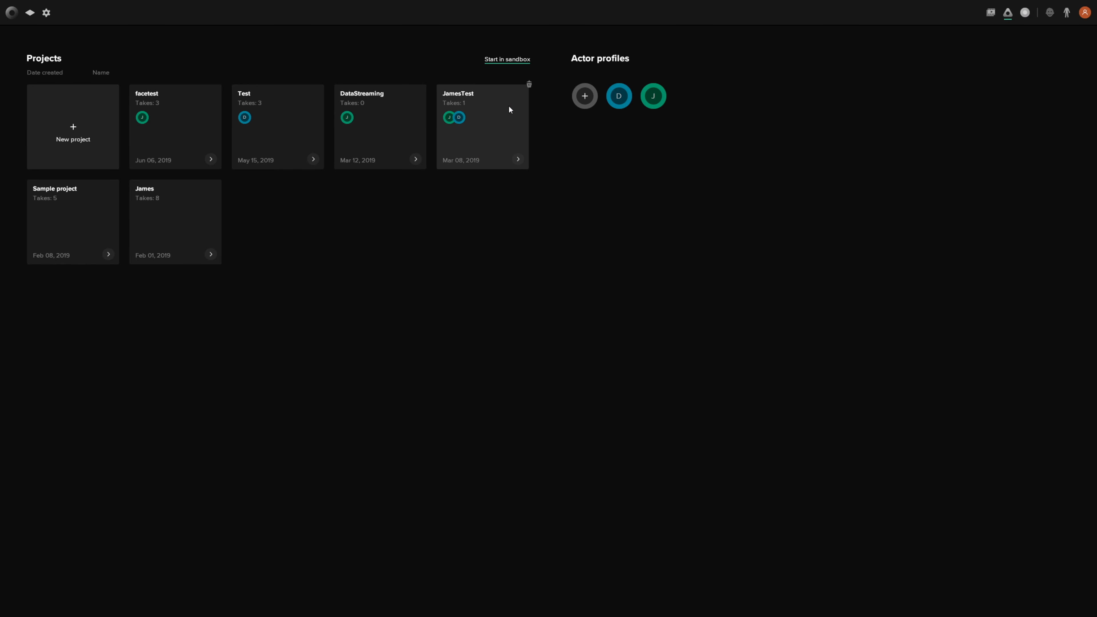
drag(619, 98, 367, 119)
click(504, 60)
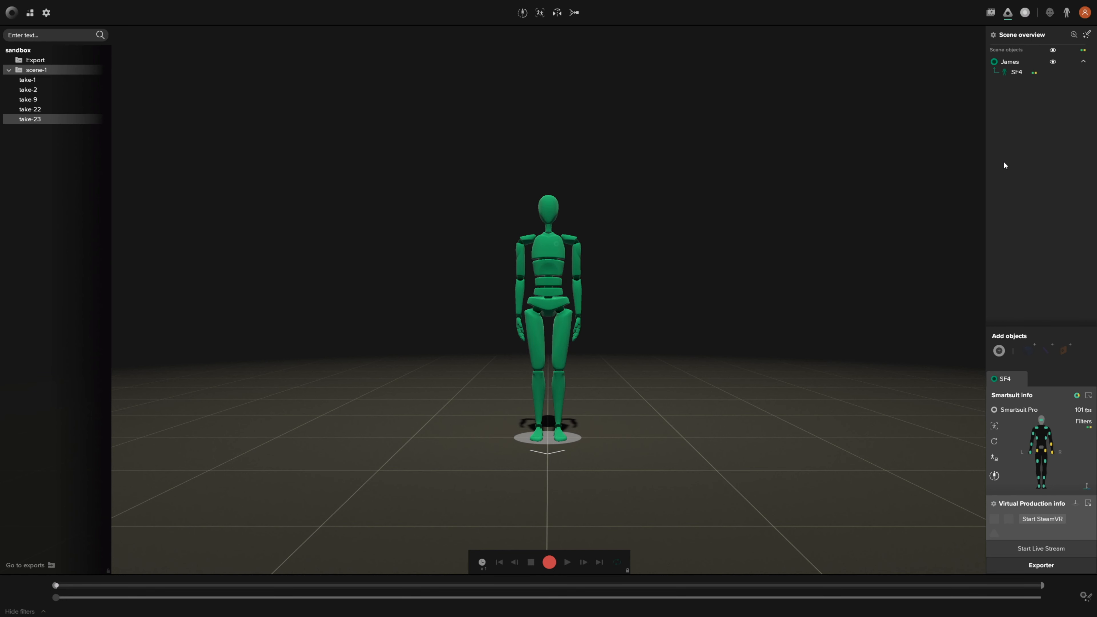
- Unpair the SF4 Smartsuit from the green actor and pair it with the same actor again
drag(1021, 73, 1024, 96)
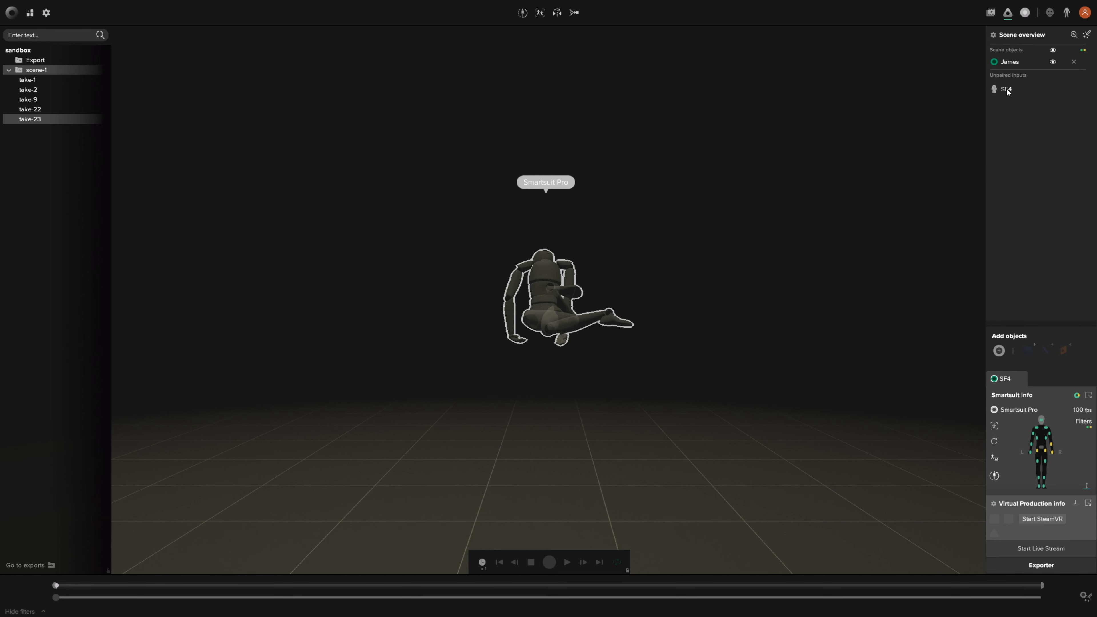
drag(1007, 89, 1013, 60)
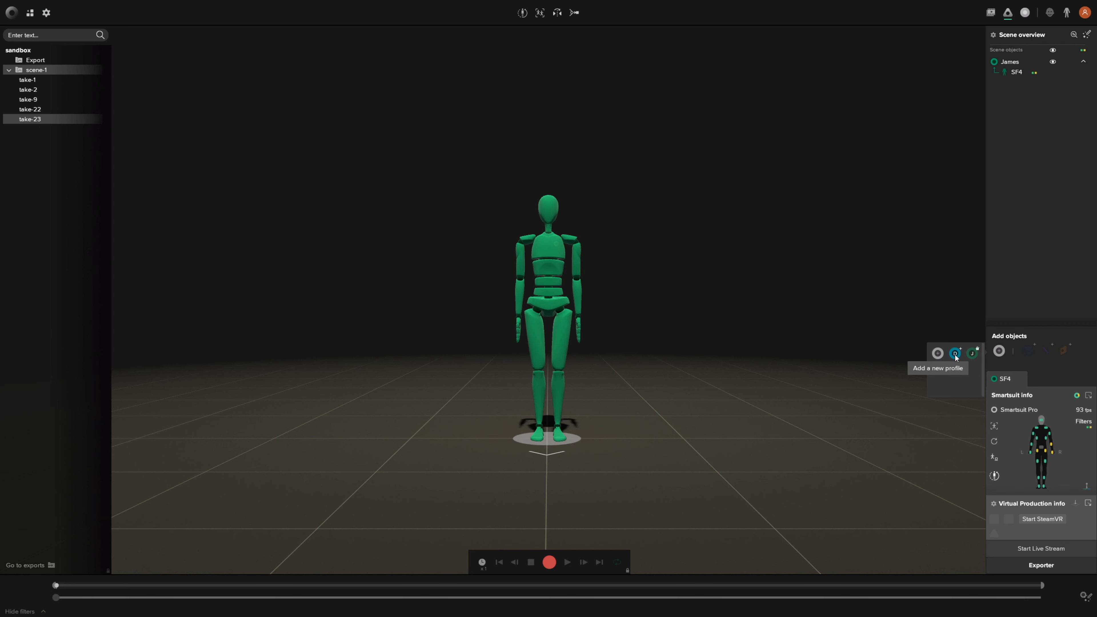
- Add the DemoProfile actor profile to the scene and remove it from the scene objects again
click(999, 351)
click(956, 353)
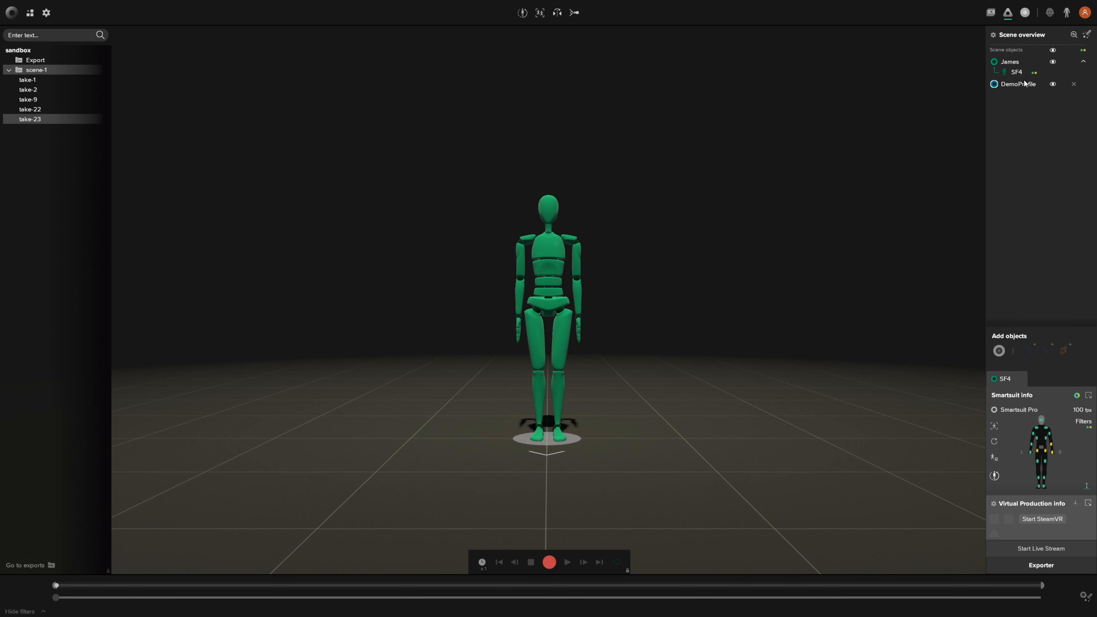
mouse_move(1011, 72)
mouse_down()
mouse_move(1011, 85)
mouse_move(1047, 104)
mouse_move(1020, 58)
mouse_up()
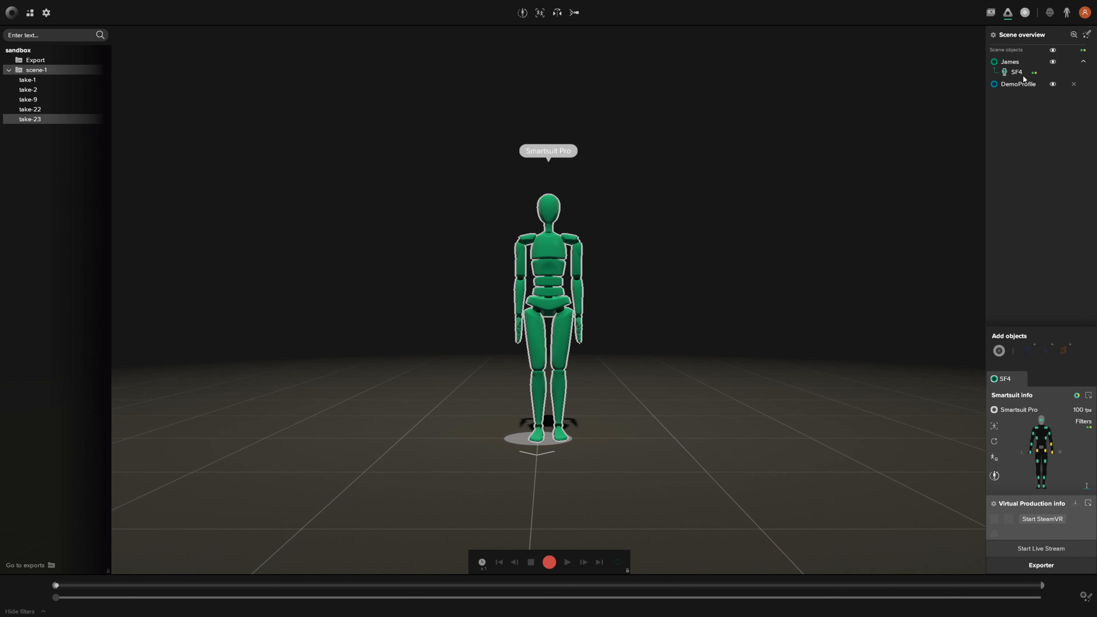
click(1074, 85)
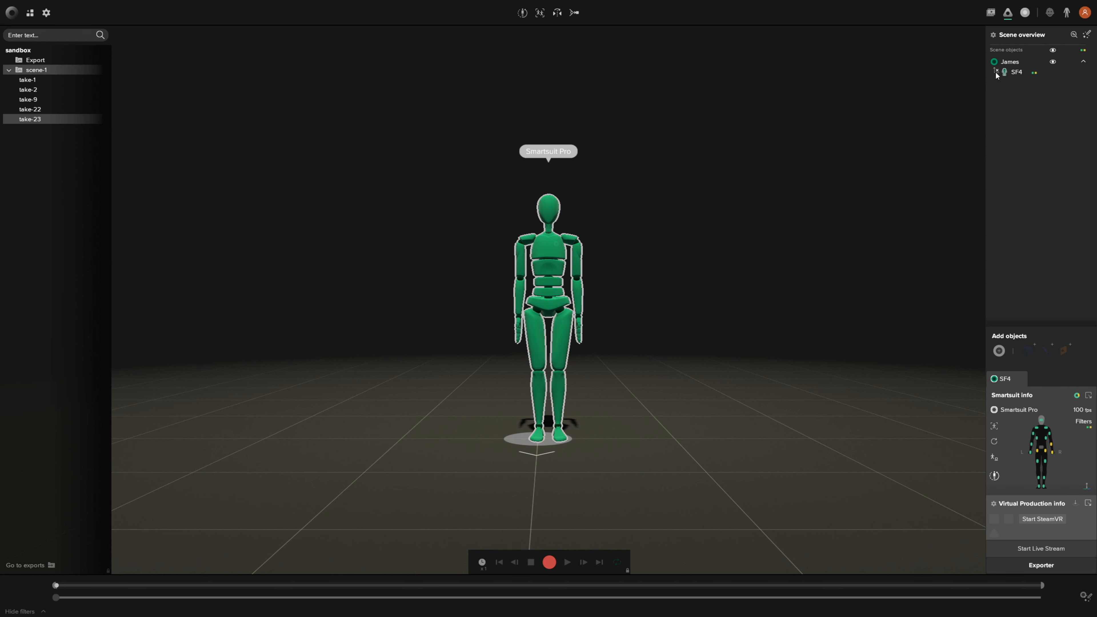
- Cycle the green actor's visibility through hidden, ghosted and shown, and collapse and re-expand its paired inputs
click(1053, 62)
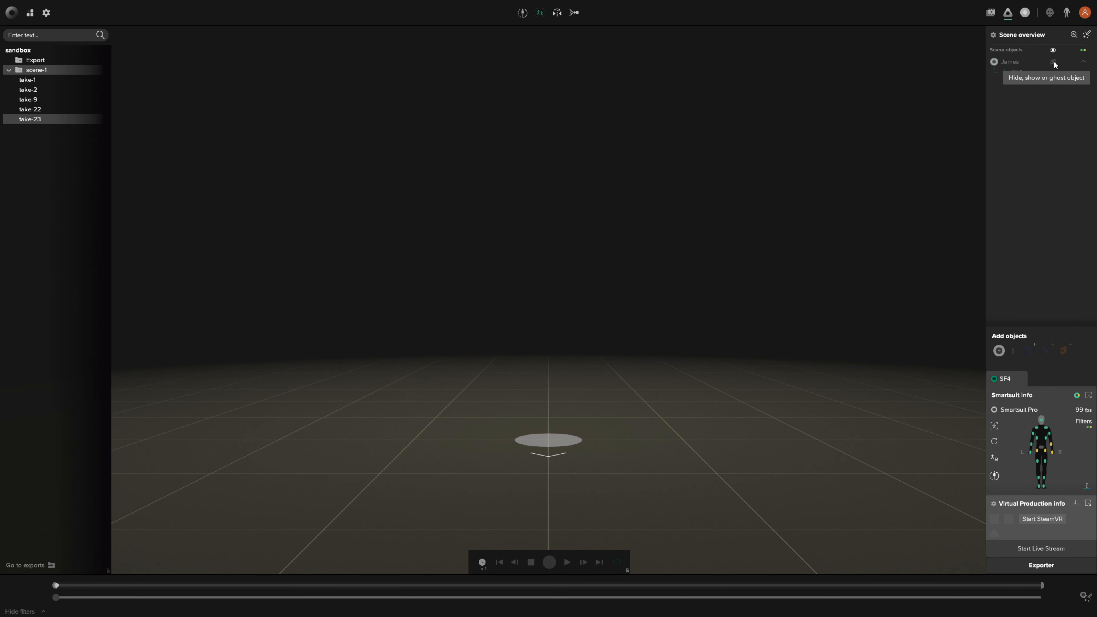
click(1053, 61)
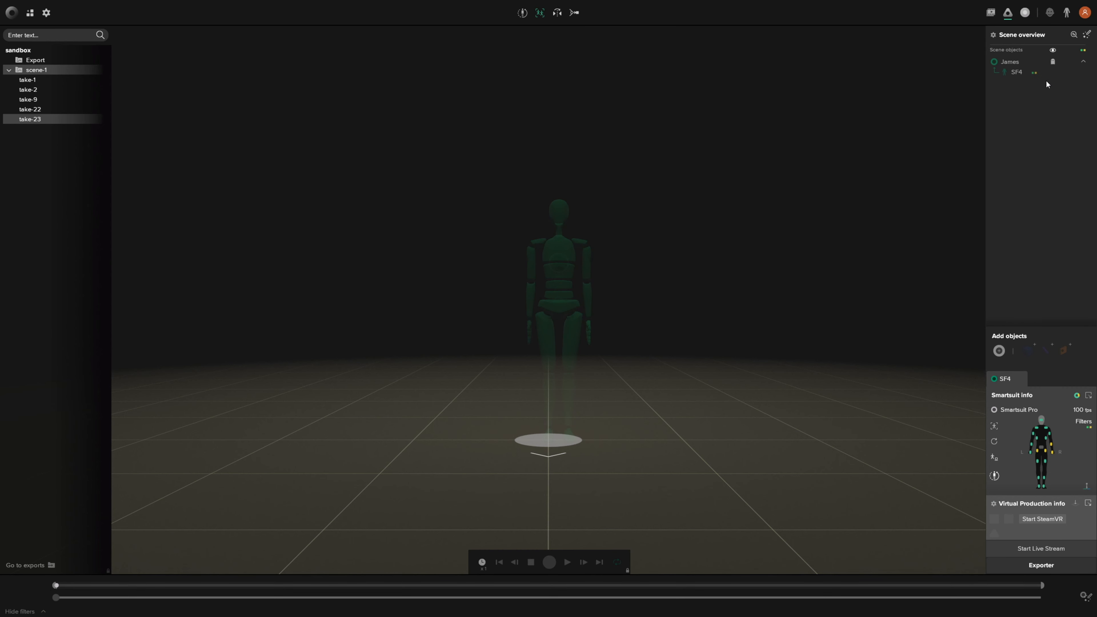
click(1052, 62)
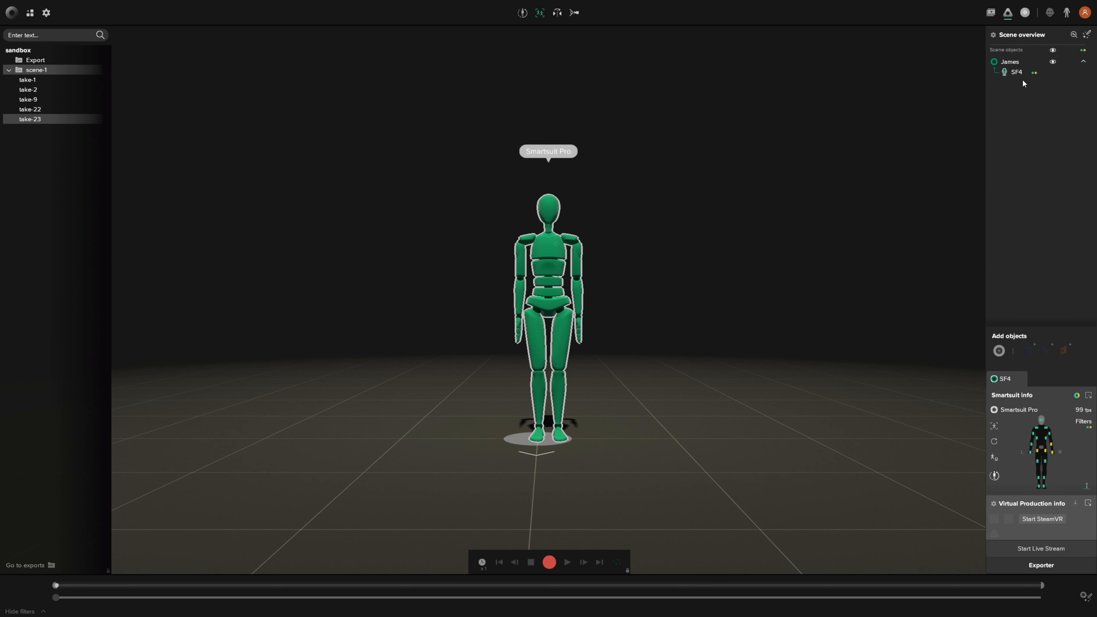
click(1083, 62)
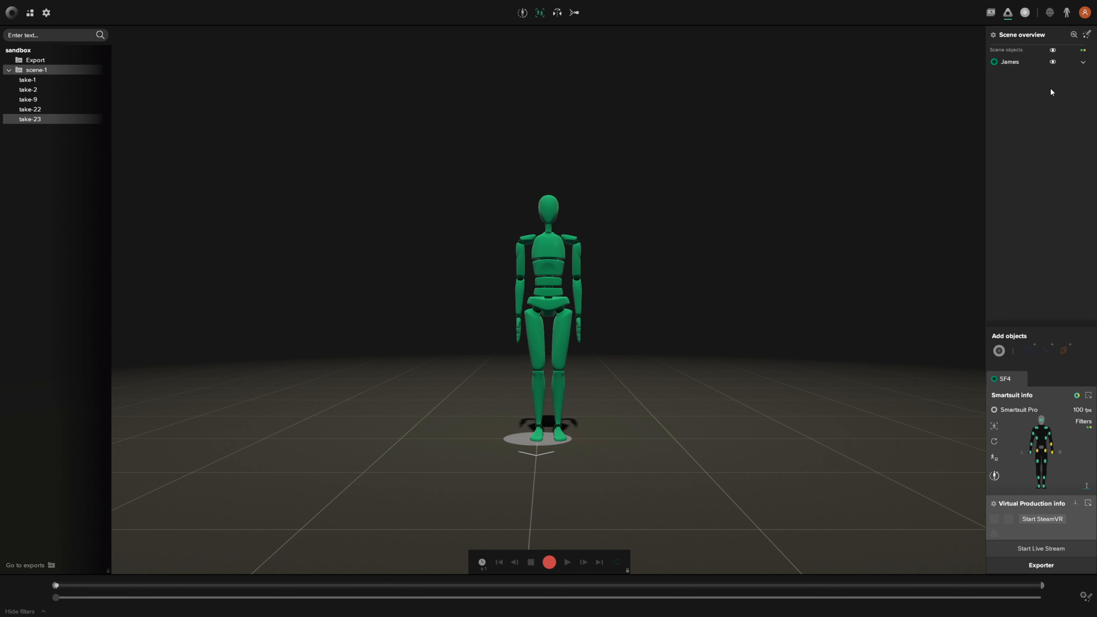
click(1083, 63)
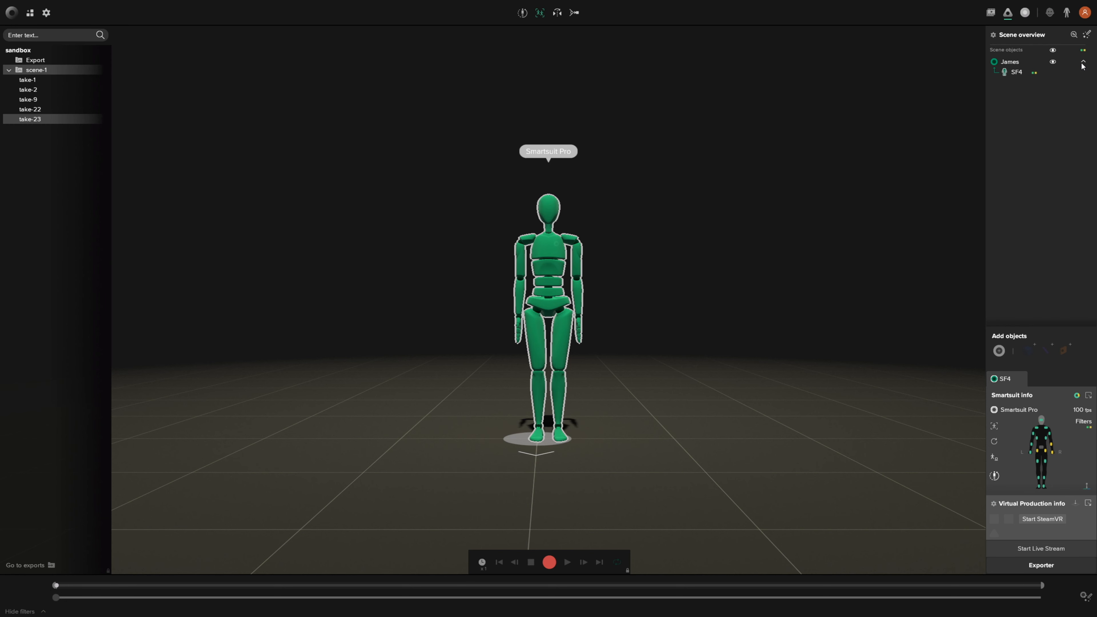
- Show the scene's filter toggles, and lower the scene overview transparency slider and return it to its maximum
click(1089, 36)
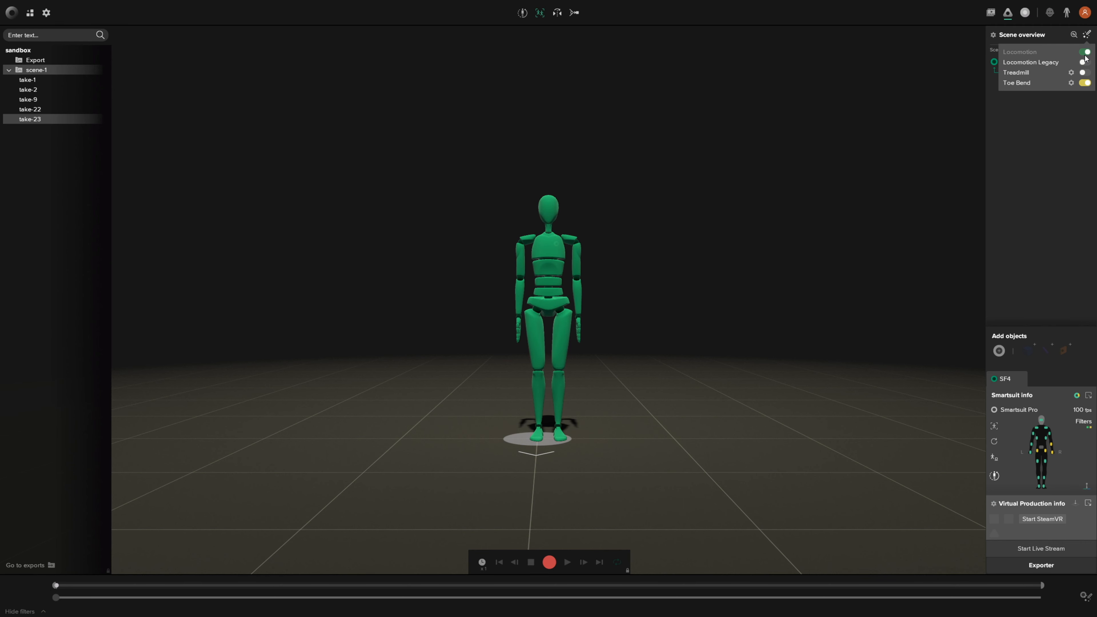
click(1083, 73)
click(993, 36)
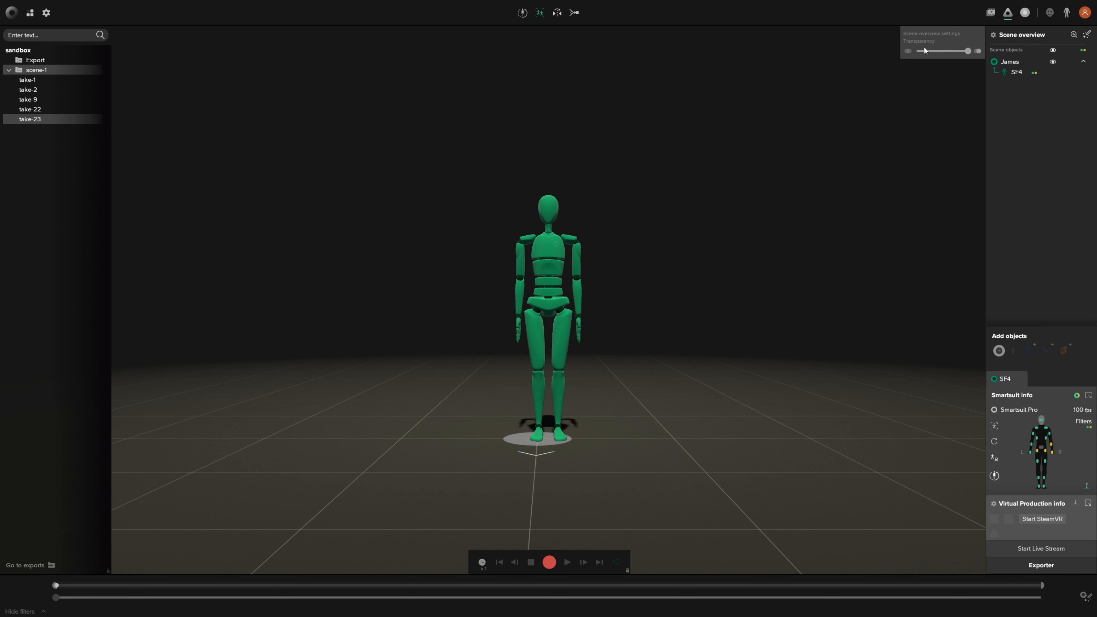
drag(952, 52, 930, 52)
drag(916, 51, 967, 51)
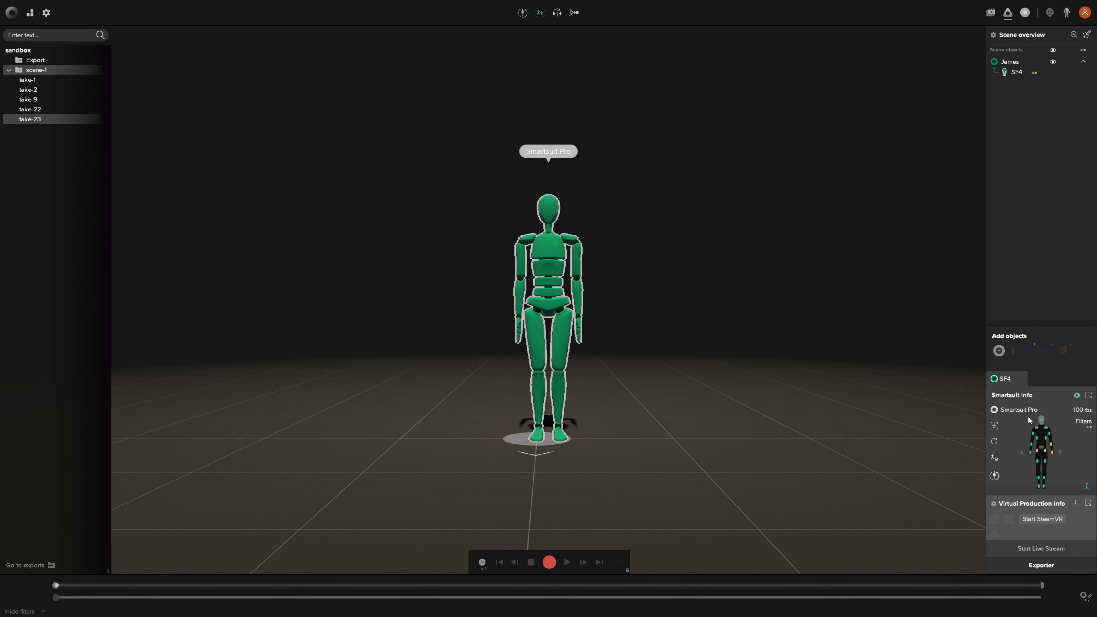
click(1074, 35)
click(1073, 34)
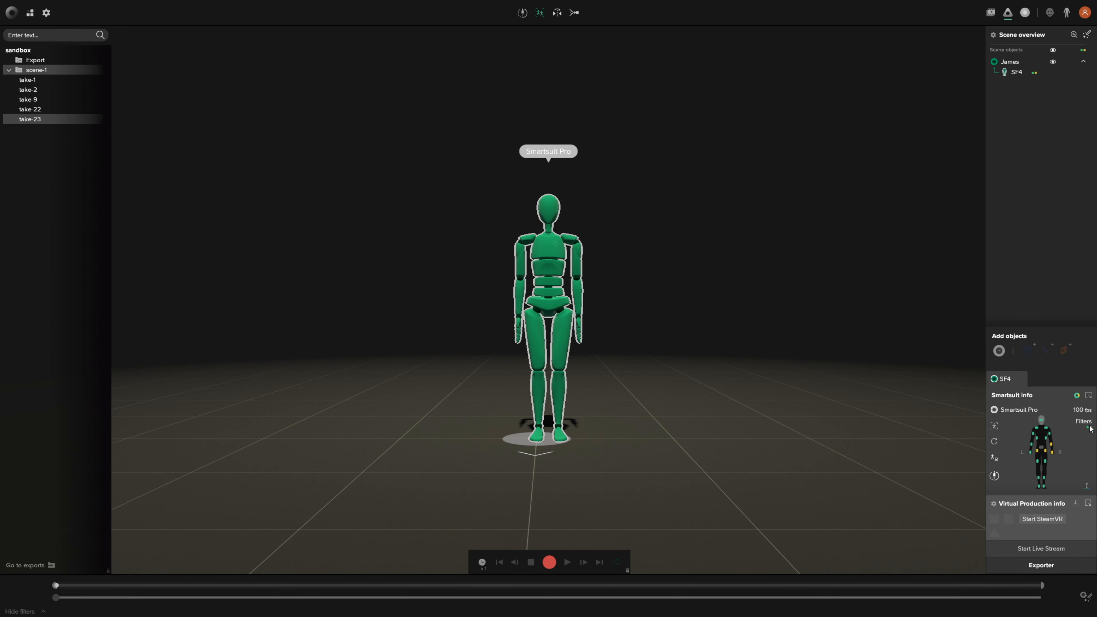
- Toggle focus-and-follow for the SF4 Smartsuit, and toggle the live stream on and off
click(995, 426)
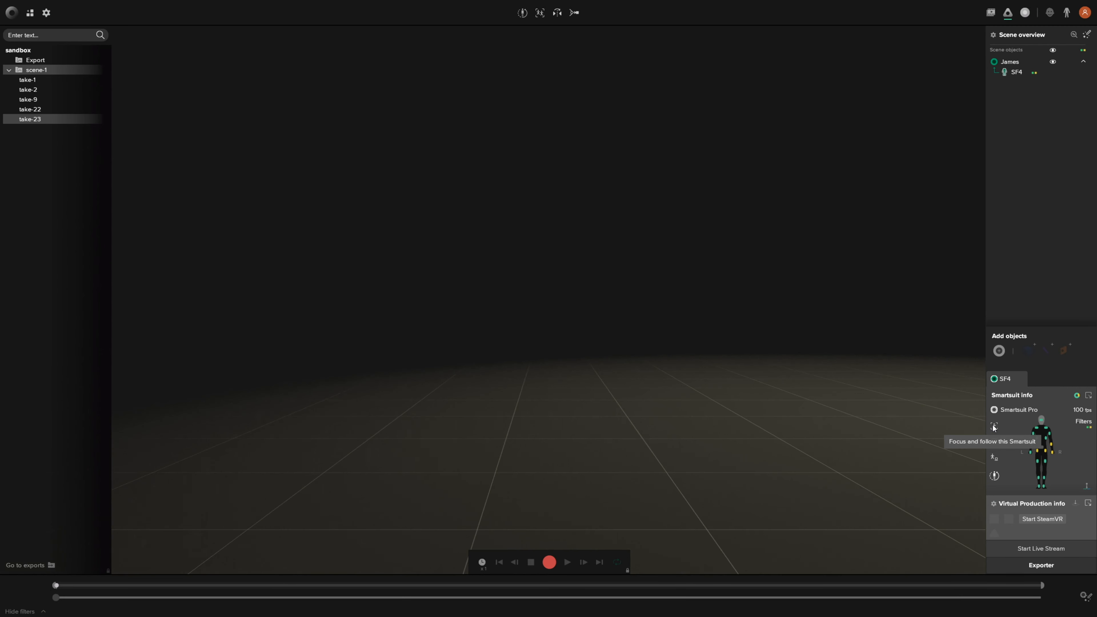
click(994, 426)
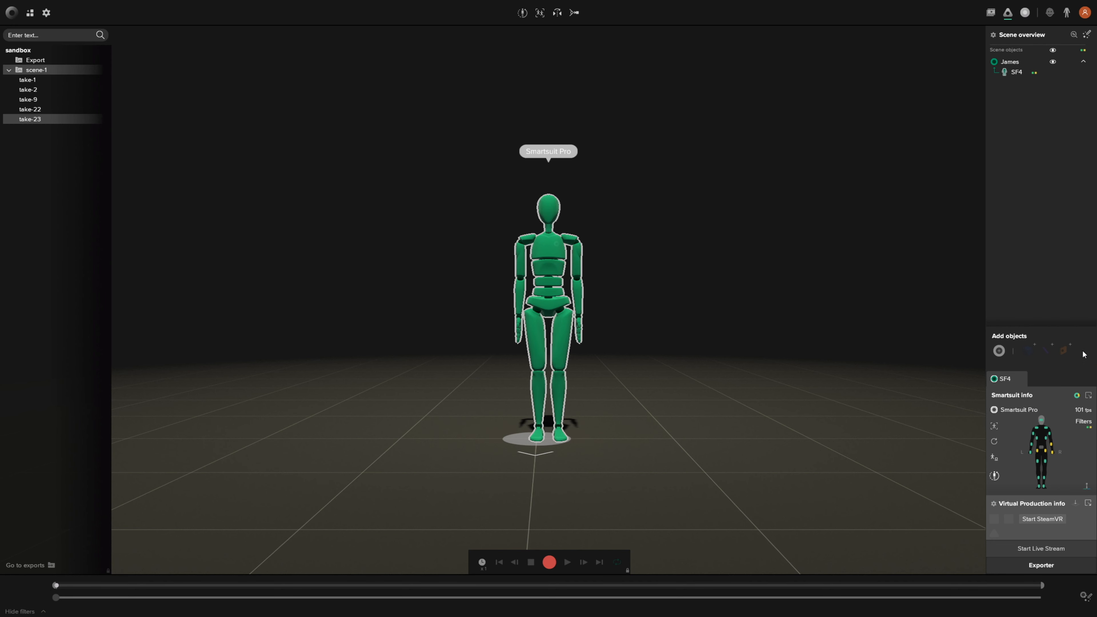
click(1036, 552)
click(1028, 549)
- Load take-23 from scene-1 for playback and review its export options without exporting
double_click(26, 121)
click(1040, 489)
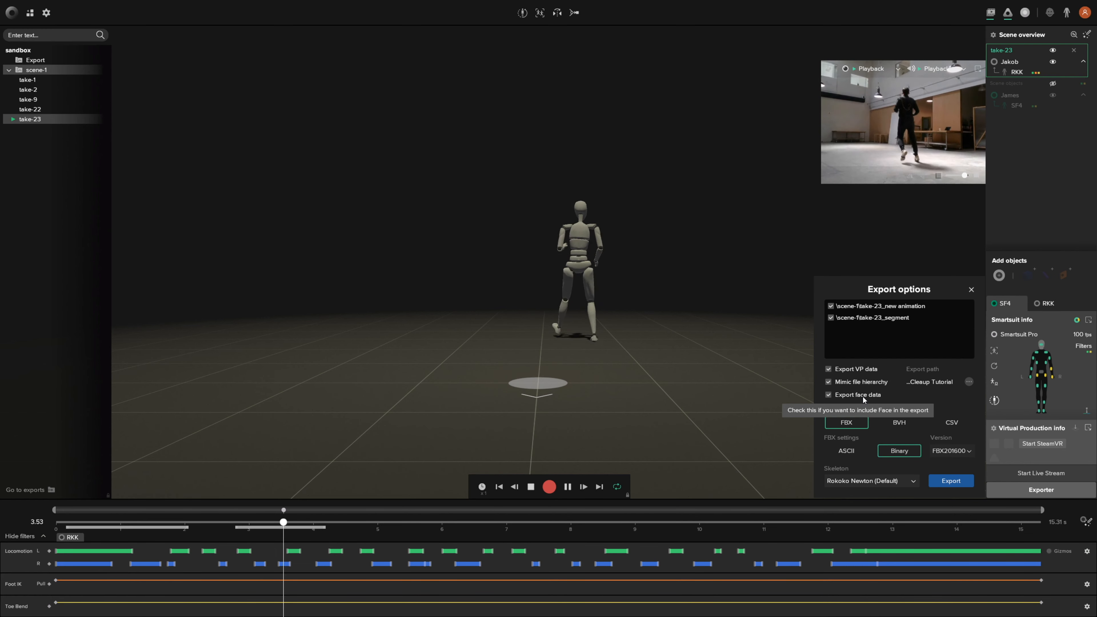
click(971, 290)
click(1024, 13)
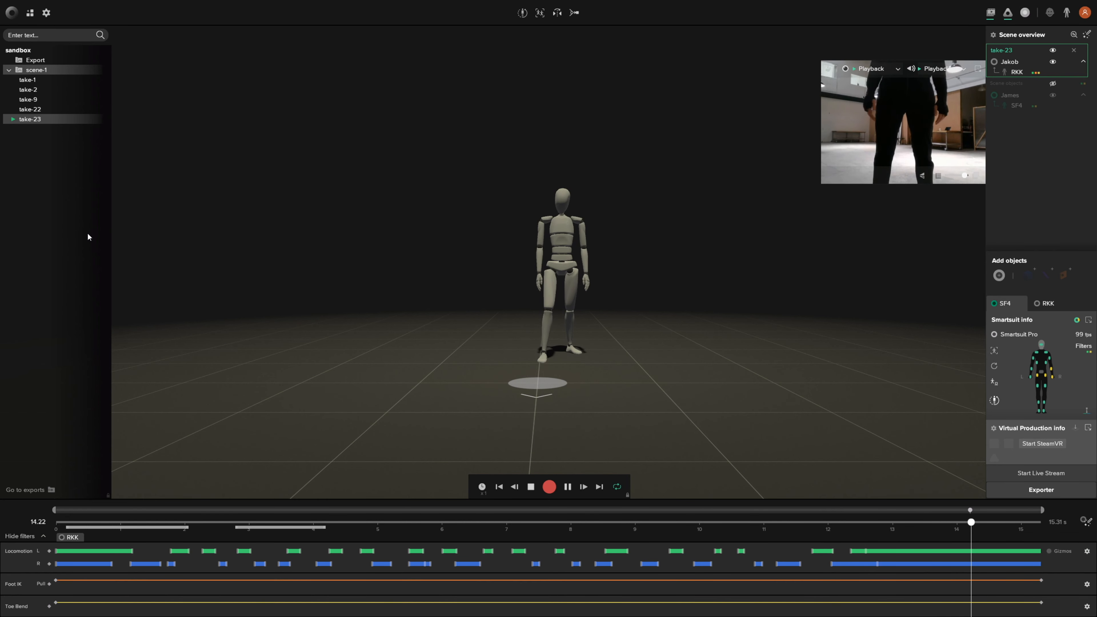
- Restart take-23's playback from the beginning, and enable and disable the Drift Fix filter for RKK
click(531, 487)
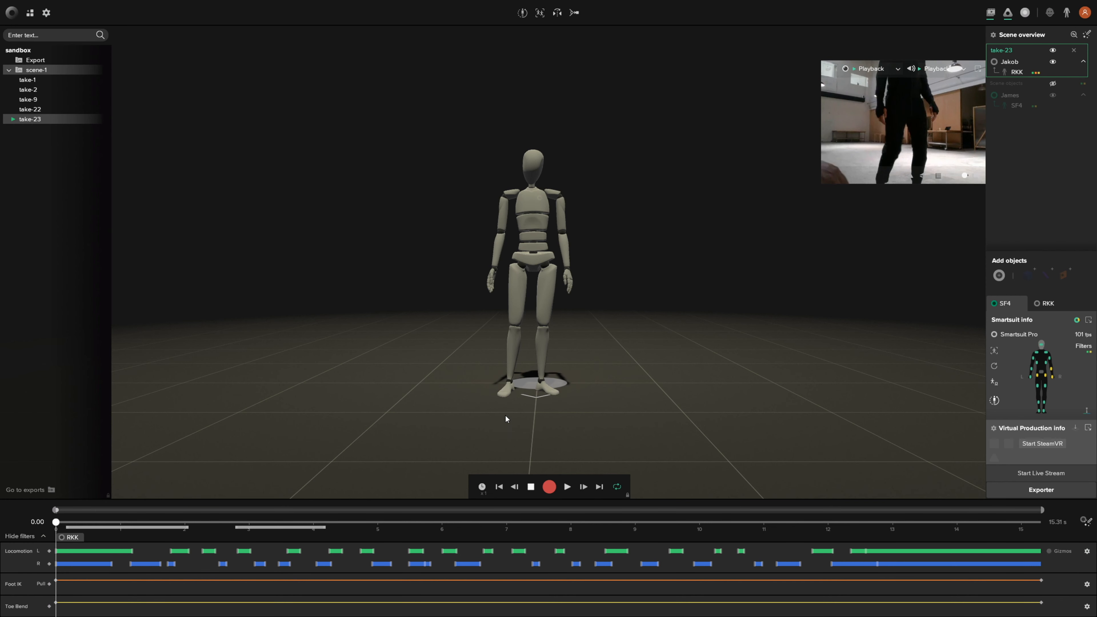
click(568, 487)
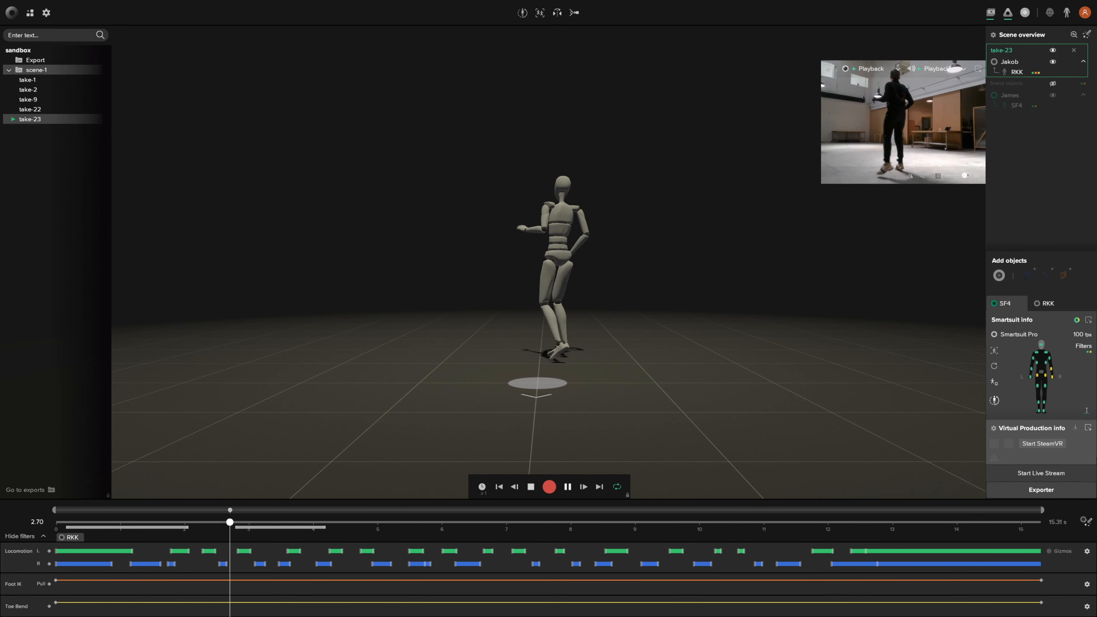
click(1085, 522)
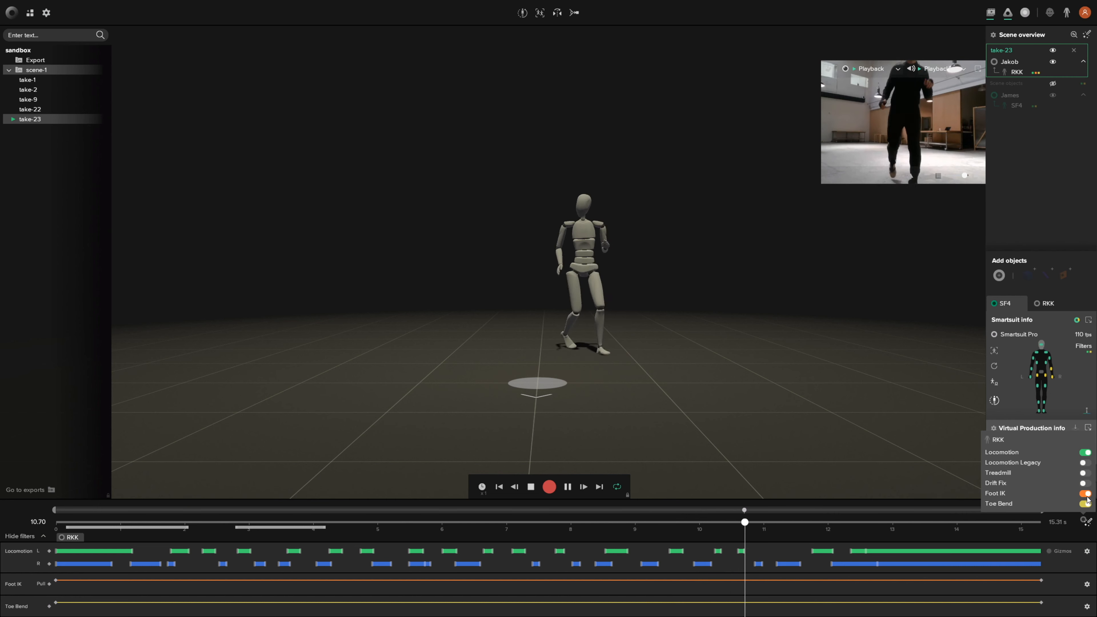
click(1083, 483)
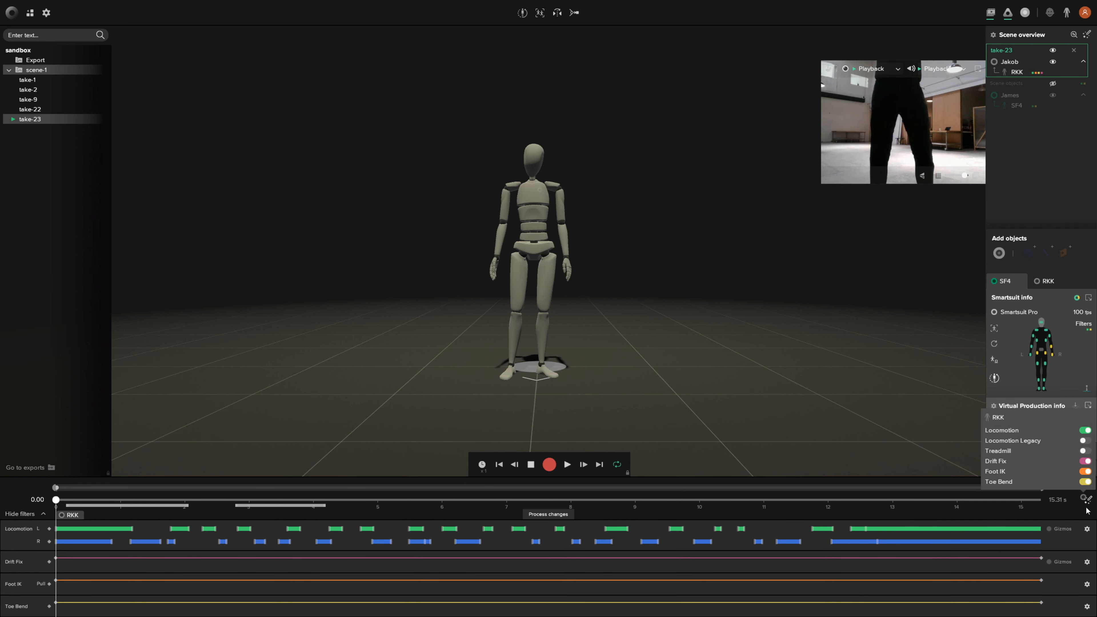
click(1084, 461)
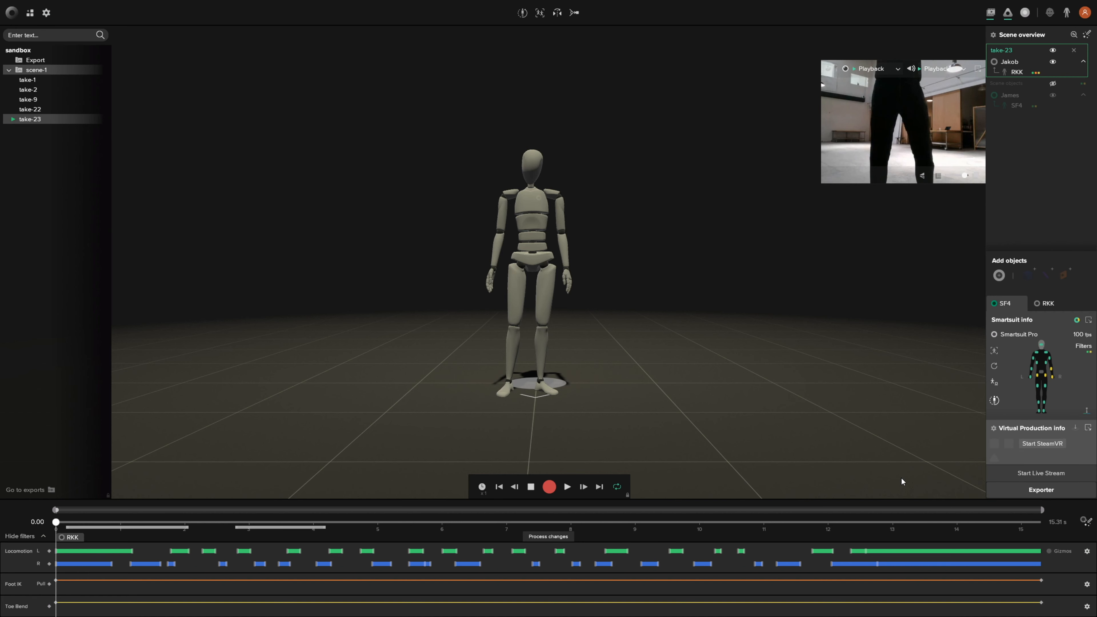
- Review the general settings, switching the scene environment to the alternative option and back, and show the data streaming options
click(46, 13)
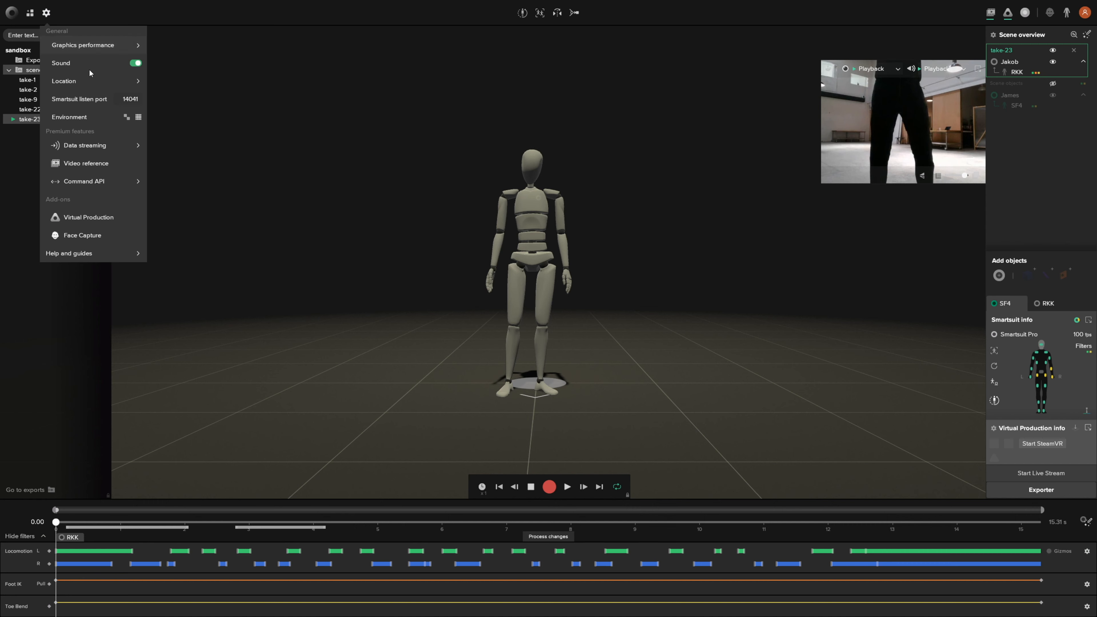
mouse_move(99, 43)
click(128, 118)
click(137, 119)
mouse_move(112, 146)
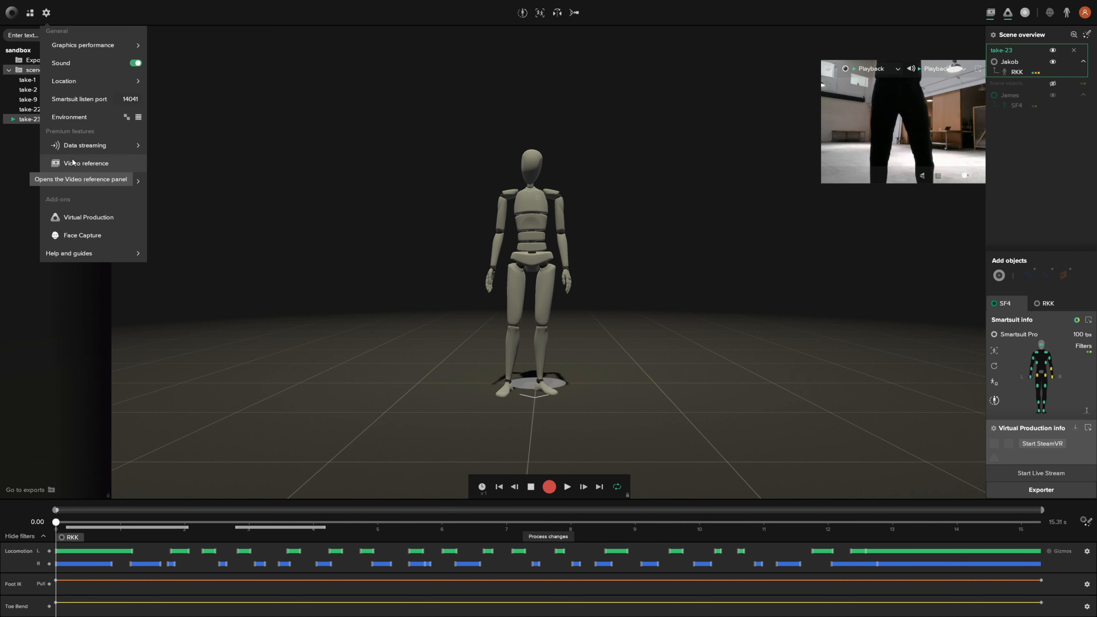
- Open the Video Reference feature from the settings and toggle its panel, leaving it hidden
click(104, 161)
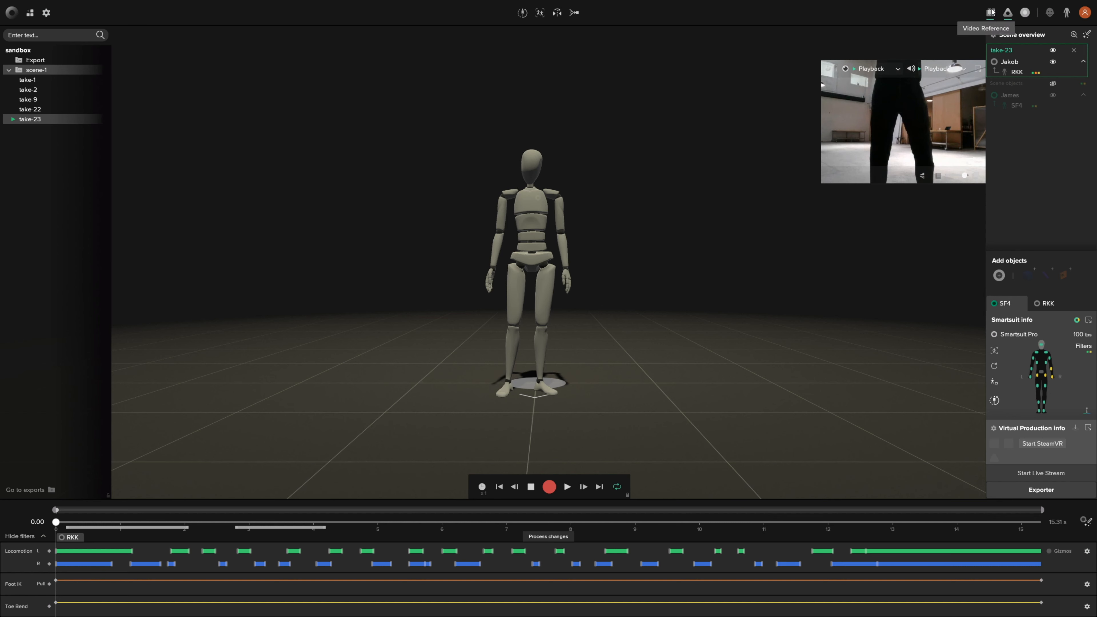
click(990, 13)
click(990, 13)
click(990, 13)
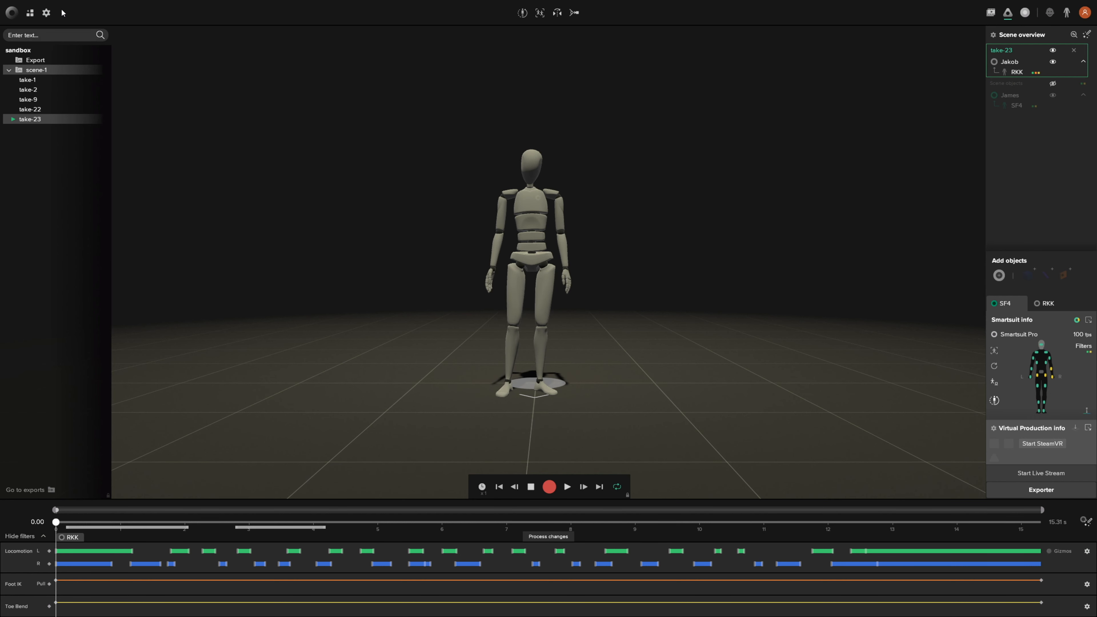
- Open the Virtual Production add-on from the settings and collapse its info section
click(46, 12)
mouse_move(96, 182)
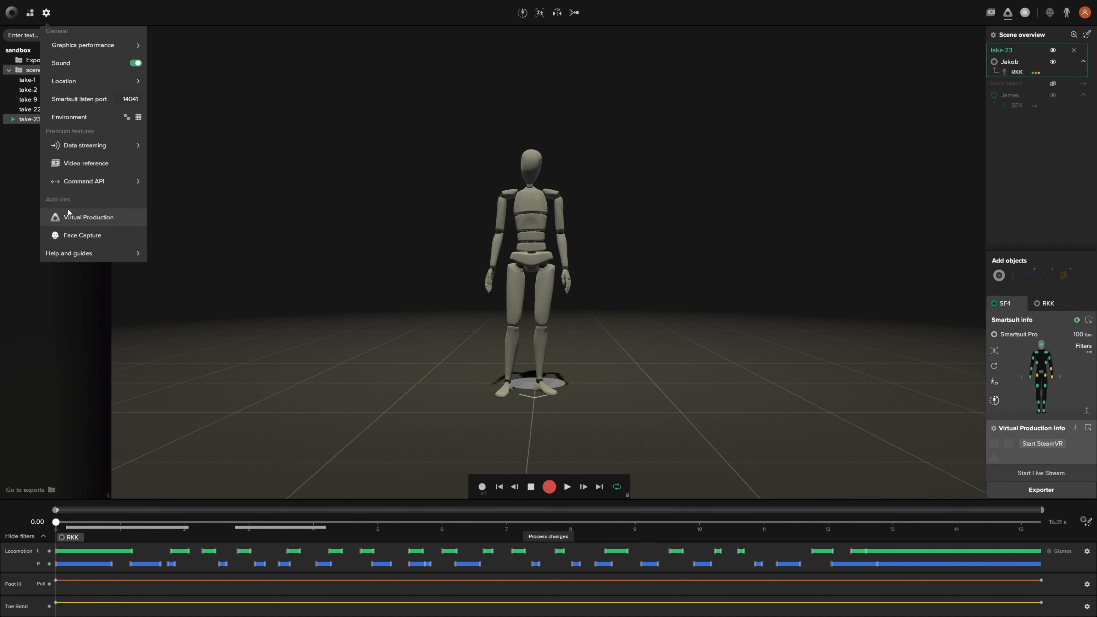
click(112, 218)
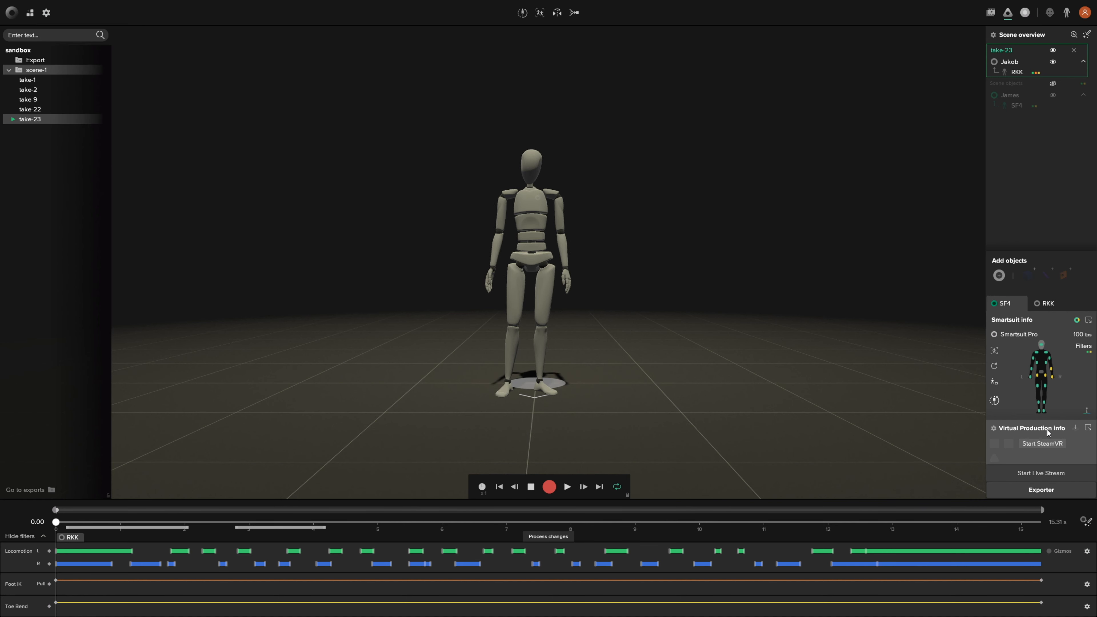
click(1084, 430)
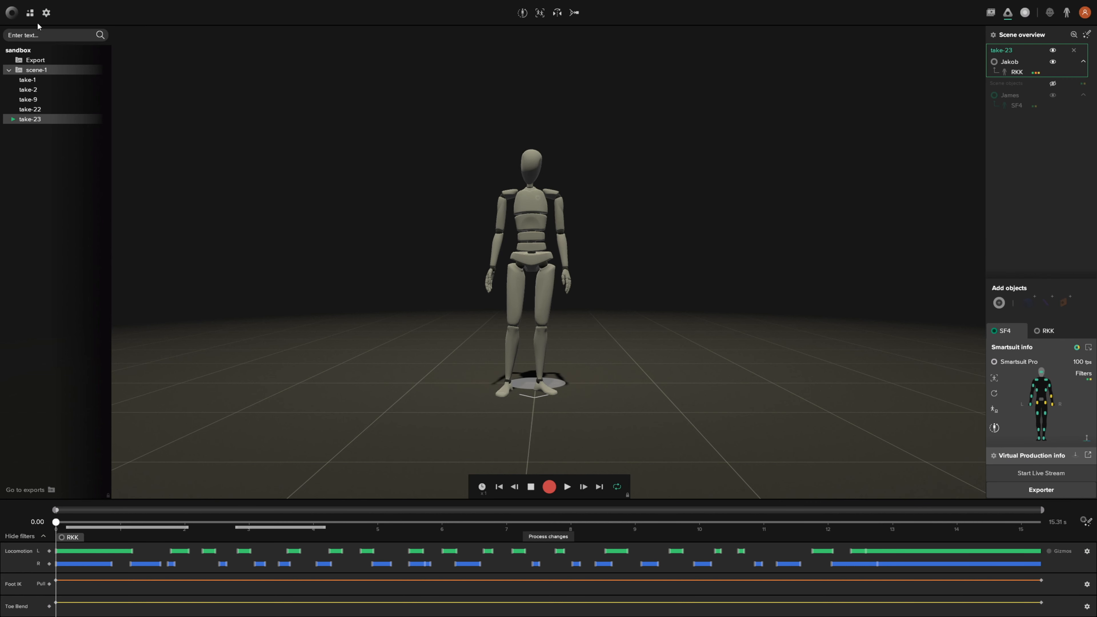
- Open the Face Capture add-on to view its Rokoko Remote connection panel, and close it again
click(47, 12)
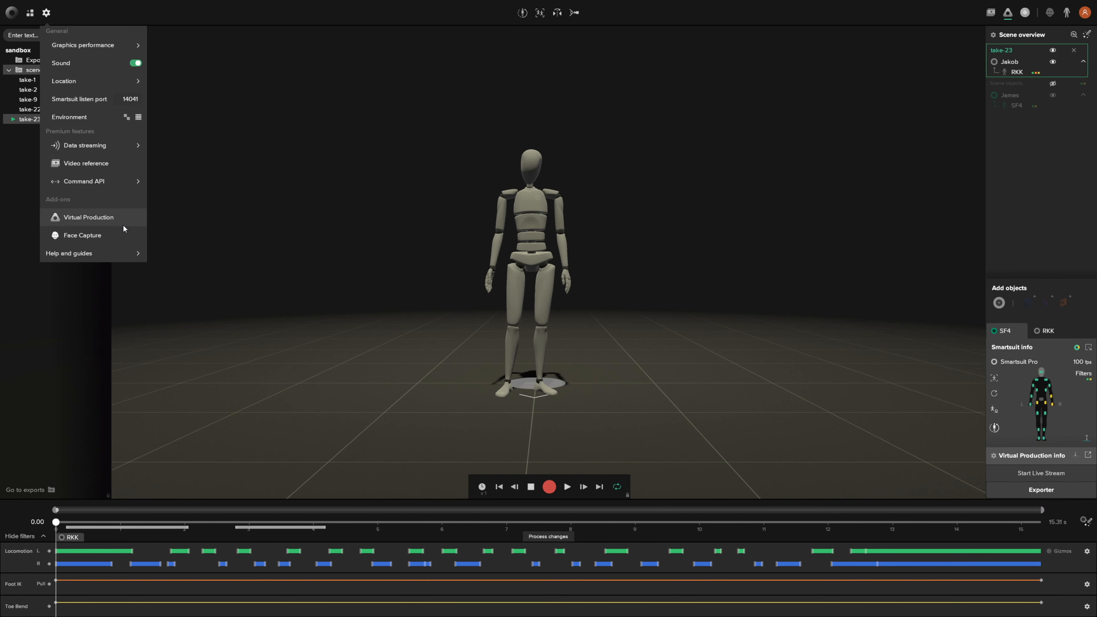
click(77, 235)
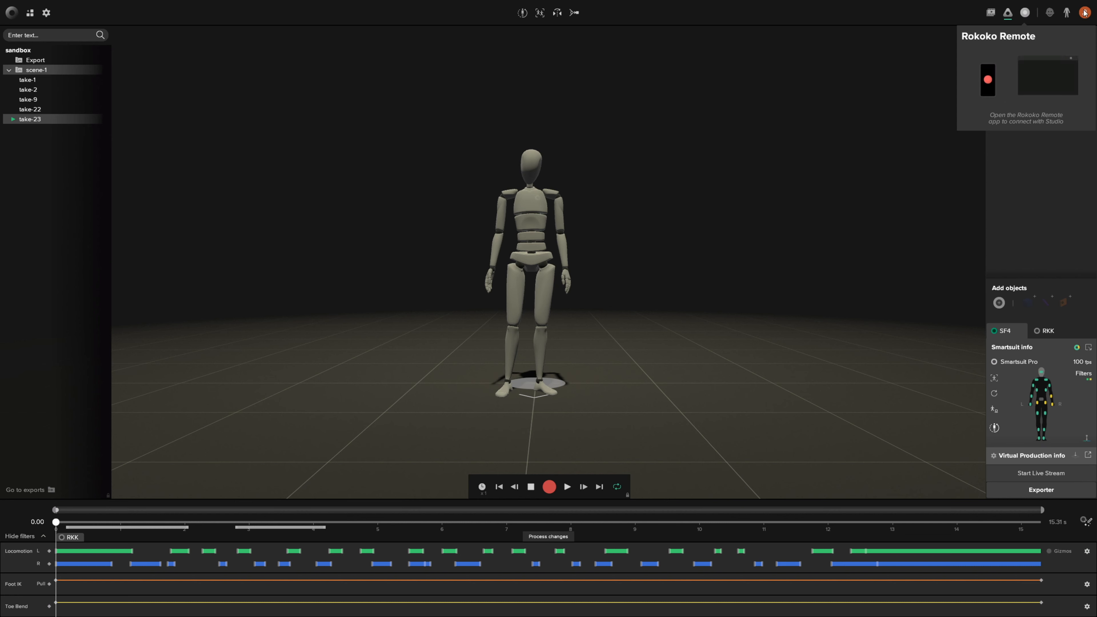
click(48, 13)
click(46, 13)
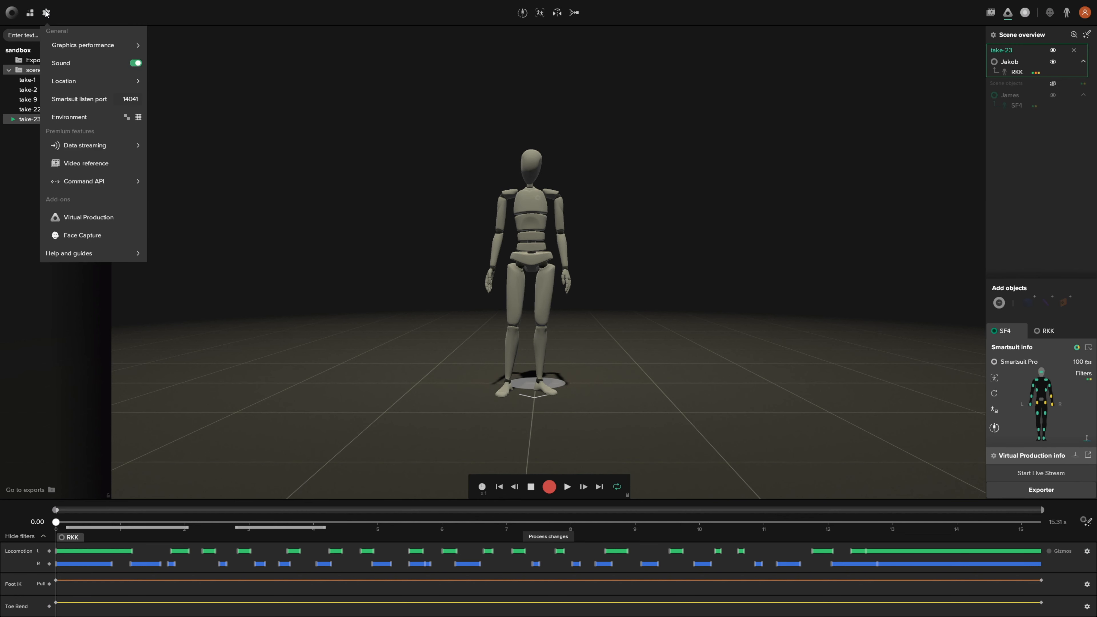
click(65, 9)
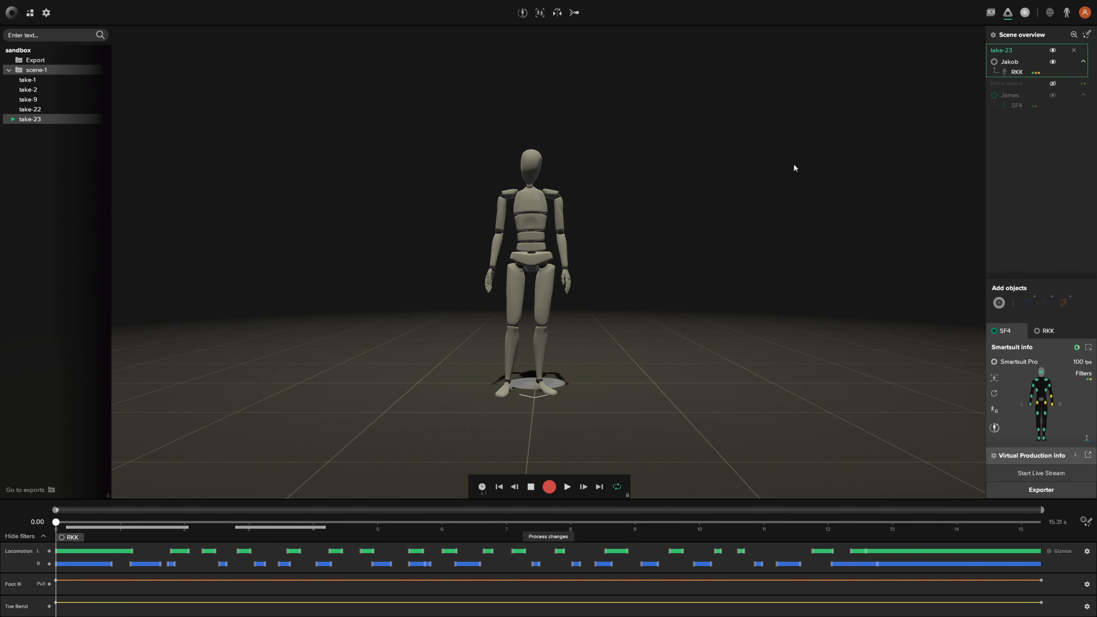